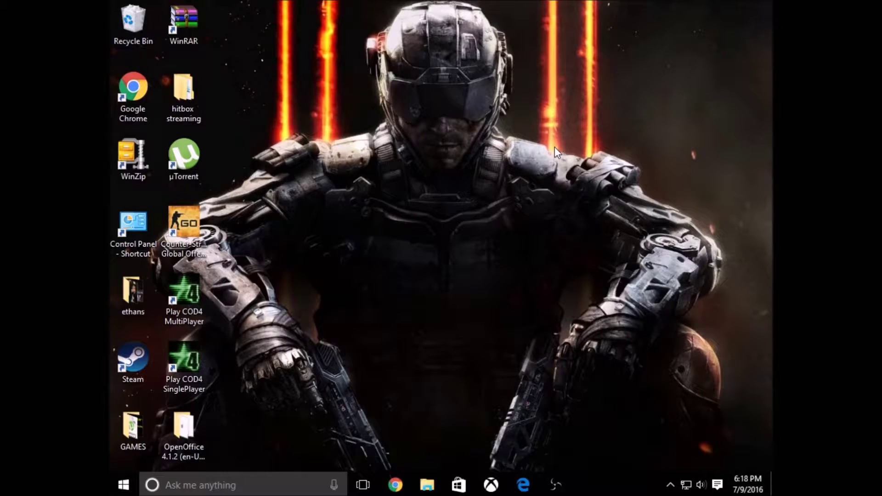
In Chrome, replace the address bar URL with 'openoffice' and go to the openoffice.org suggestion
click(395, 484)
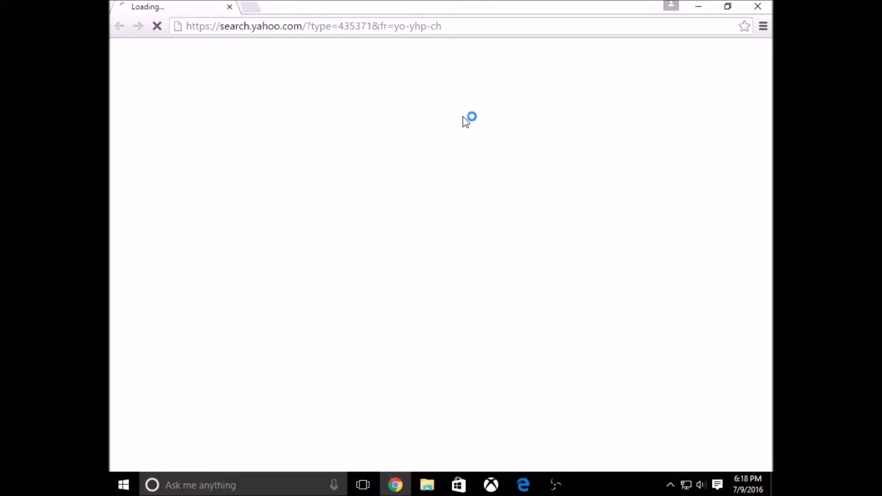
click(494, 25)
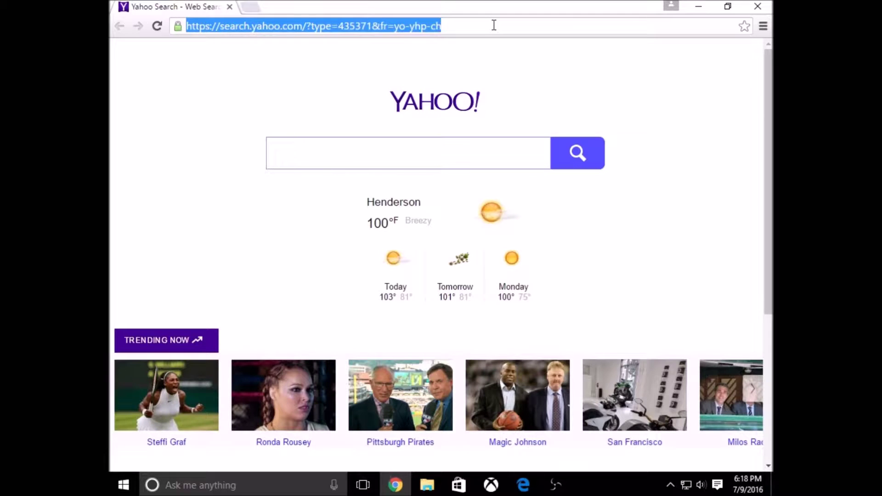
key(BackSpace)
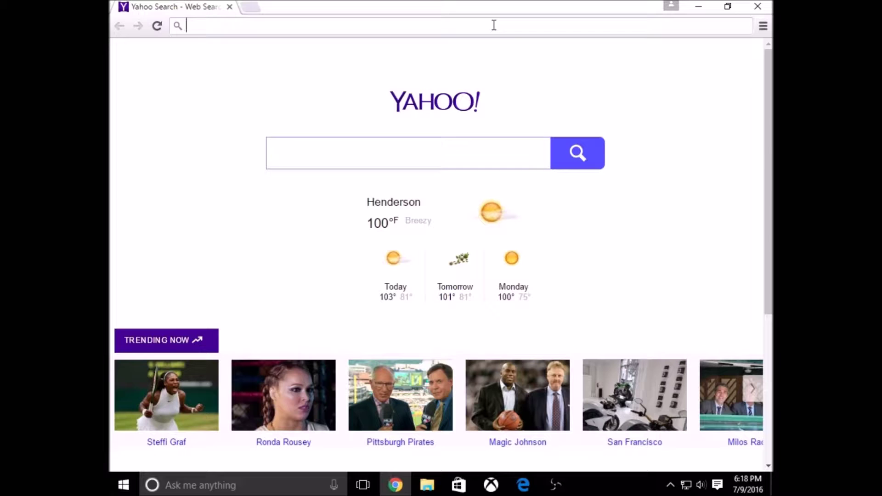
text(openoffice.org)
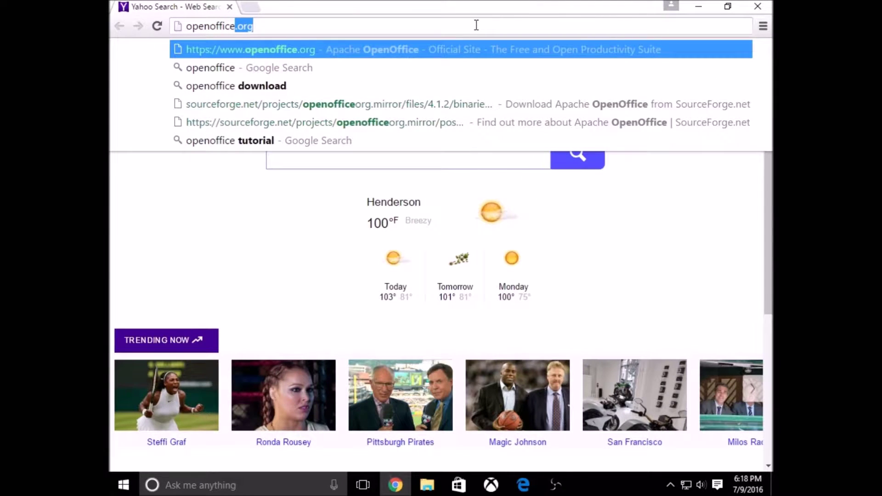
key(Return)
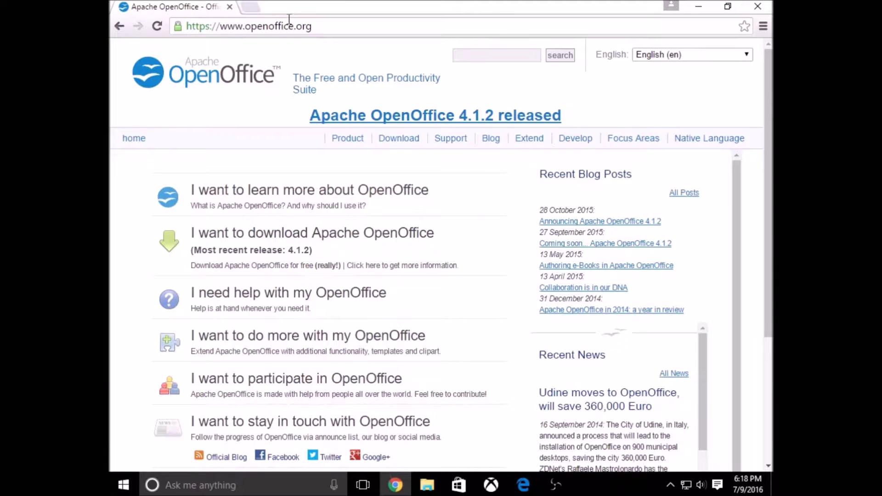
Download the full OpenOffice 4.1.2 Windows (EXE) English [US] installation
drag(311, 26, 242, 26)
click(367, 231)
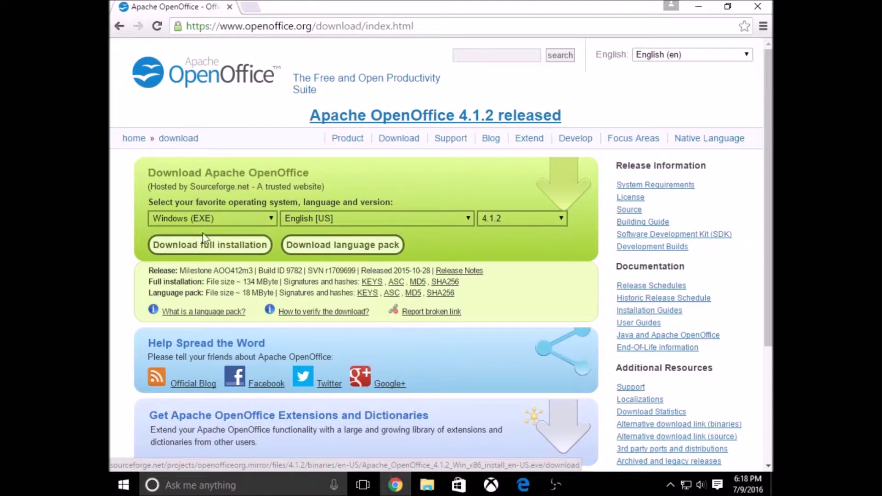
click(245, 242)
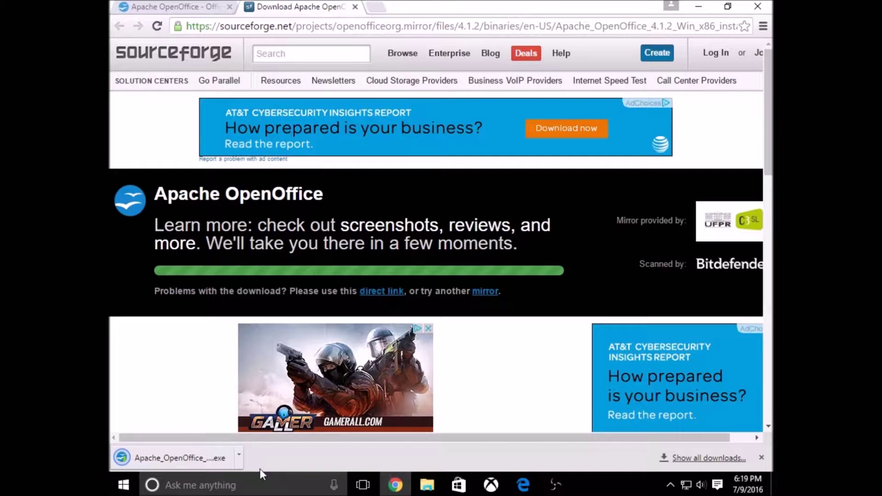
Run the downloaded installer and unpack its setup files to the default folder
click(220, 458)
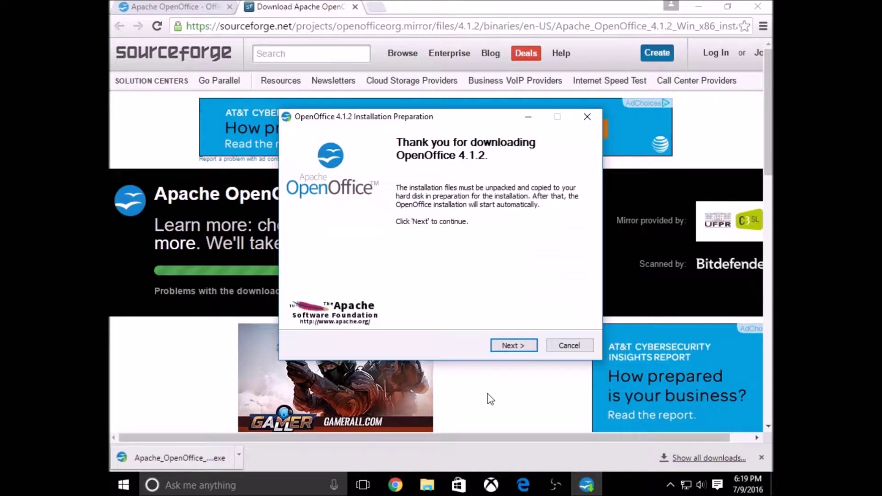
click(513, 346)
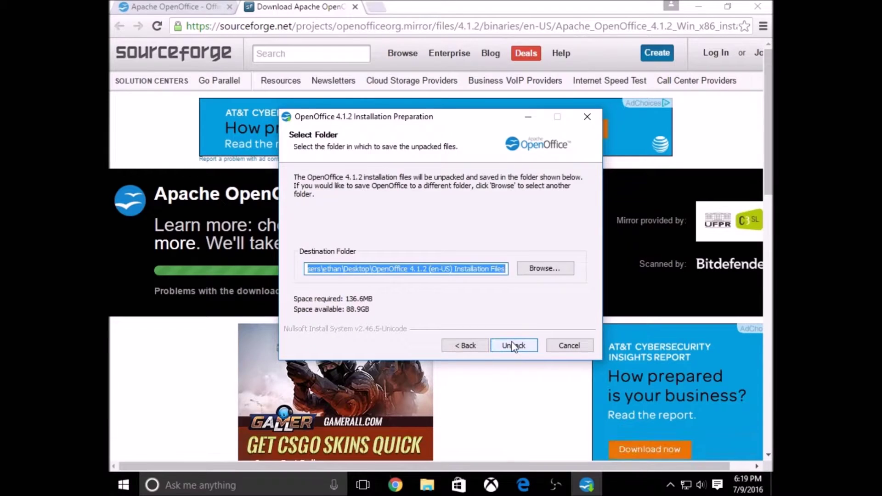
click(513, 345)
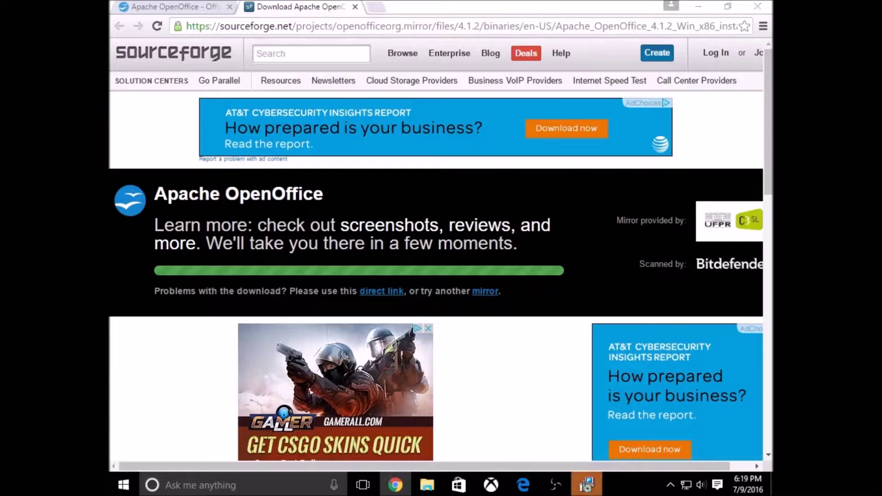
Clear the pre-filled user name, keep the Typical setup, and start installing
click(506, 345)
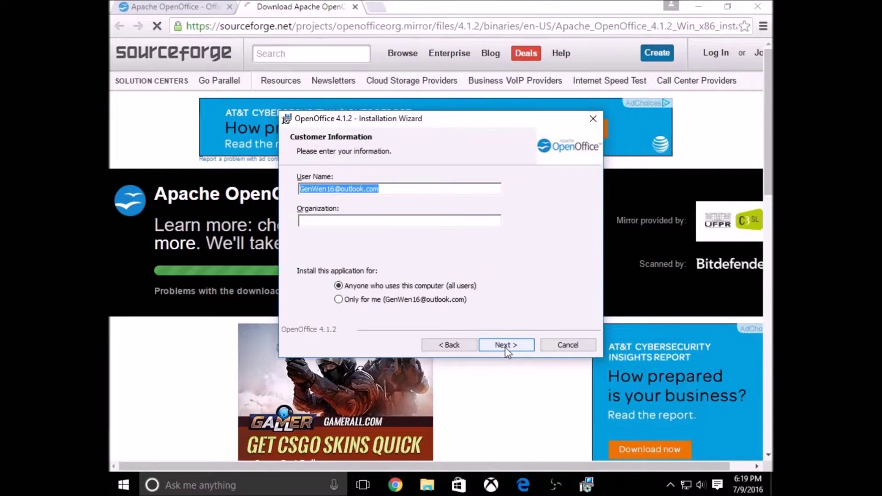
key(BackSpace)
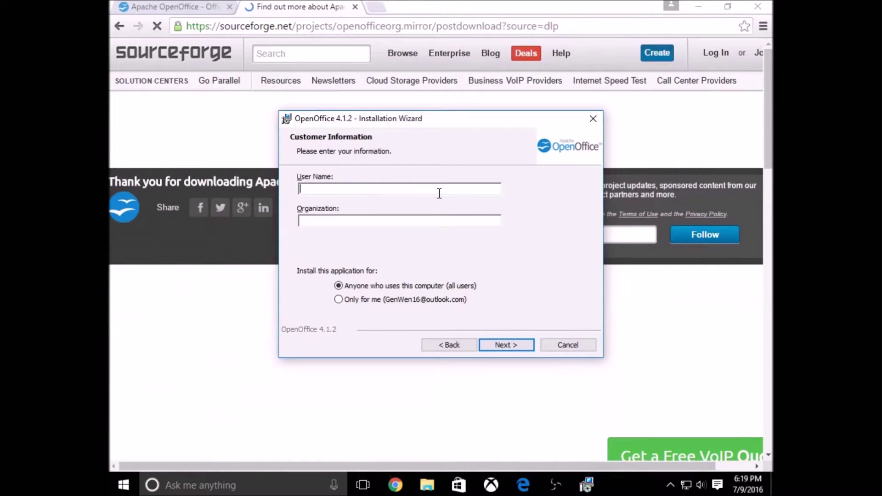
click(506, 346)
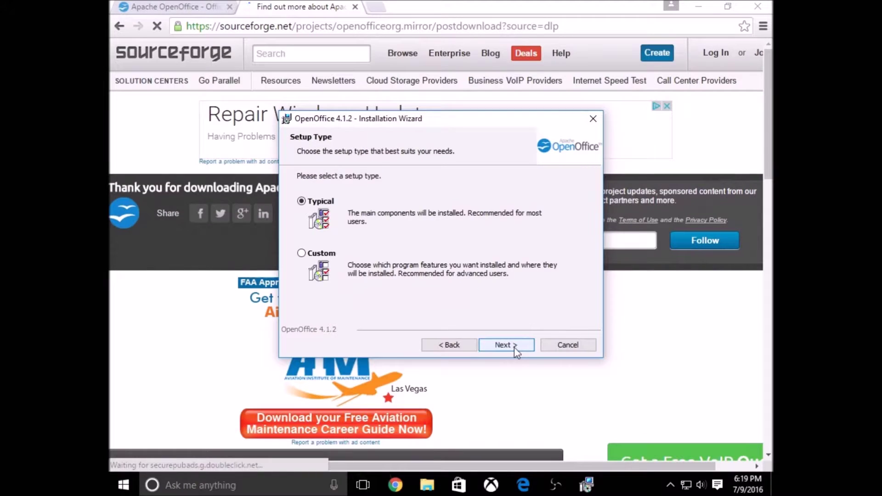
click(506, 346)
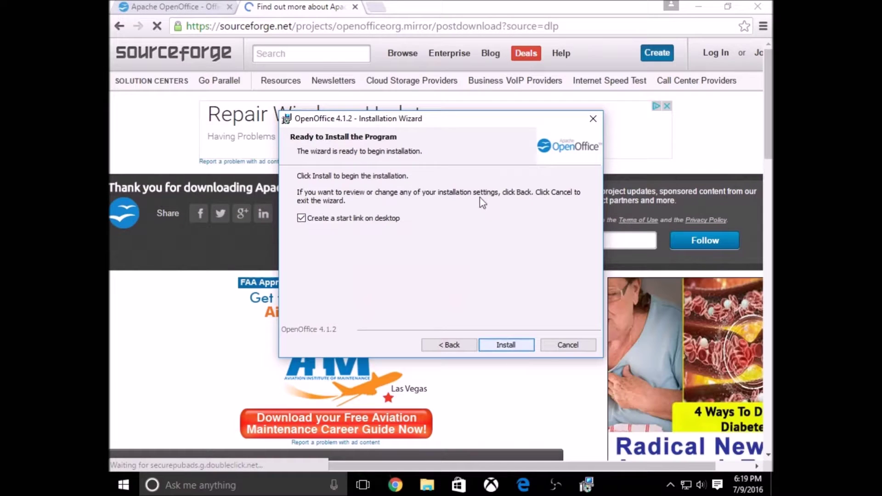
click(507, 345)
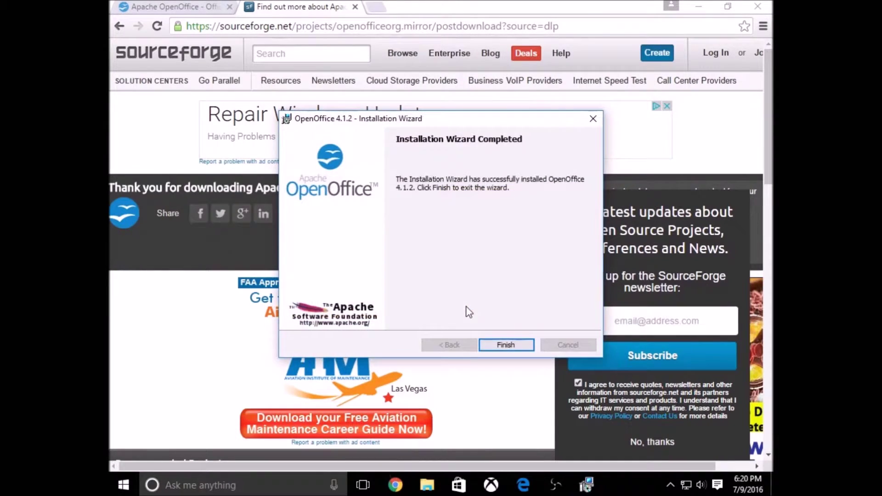
Finish the installer, minimize Chrome, and launch OpenOffice 4.1.2 from its desktop shortcut
click(505, 344)
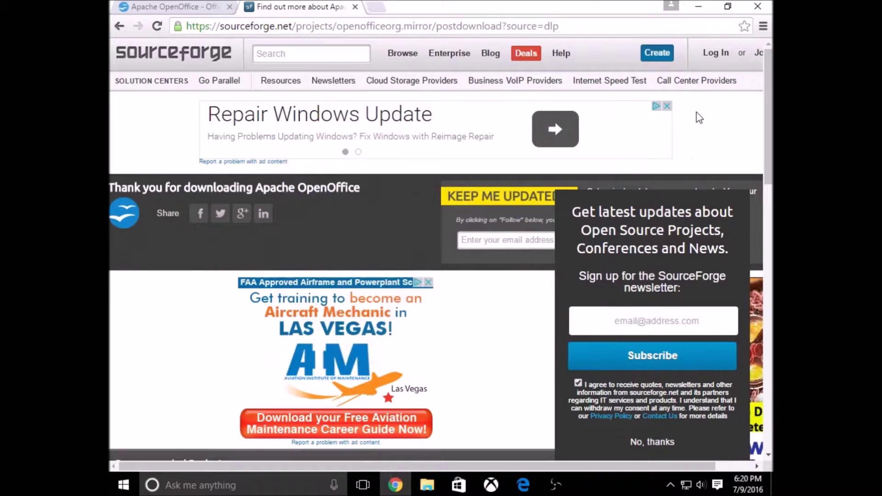
click(698, 6)
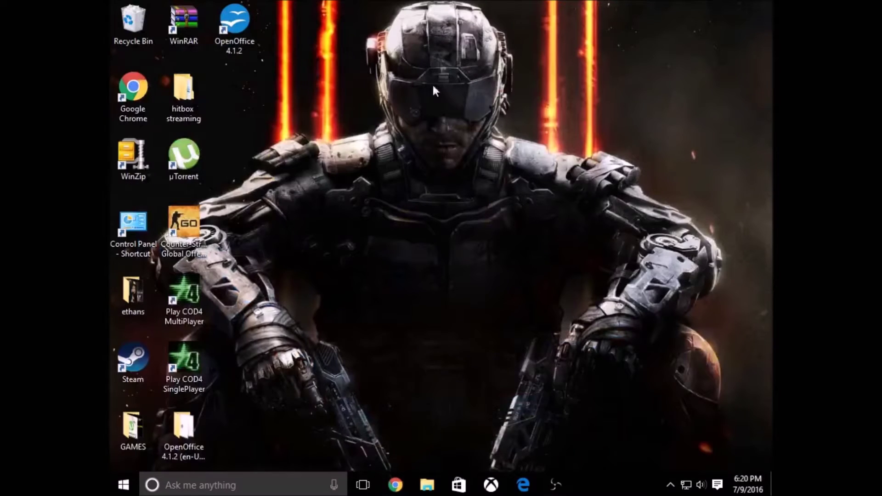
double_click(241, 35)
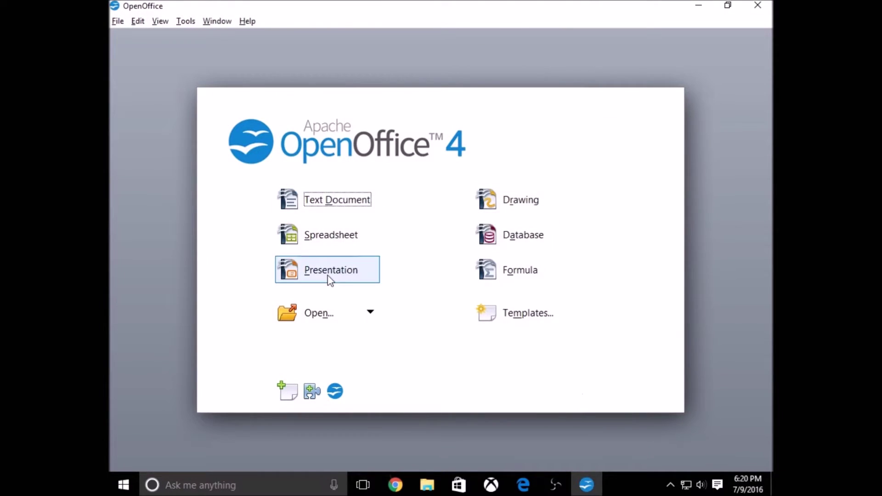
In a new text document, type 'waddup bois' and make it bold, italic and underlined
click(325, 199)
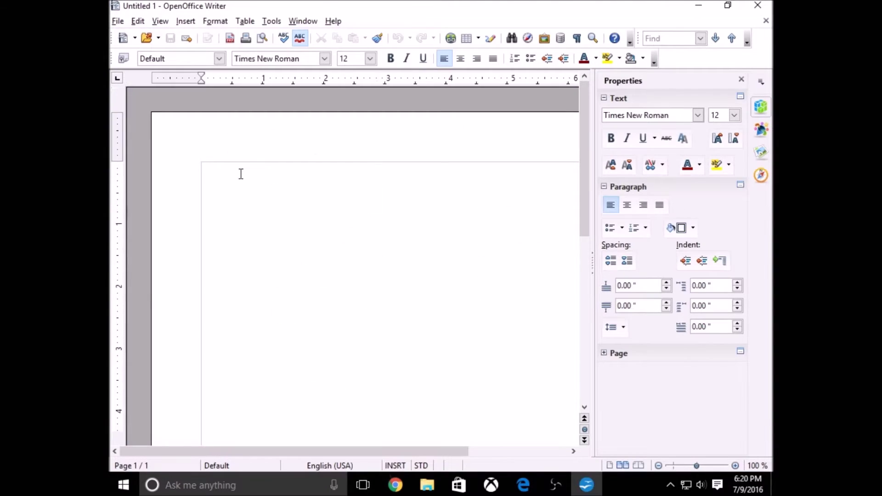
text(waddup bois)
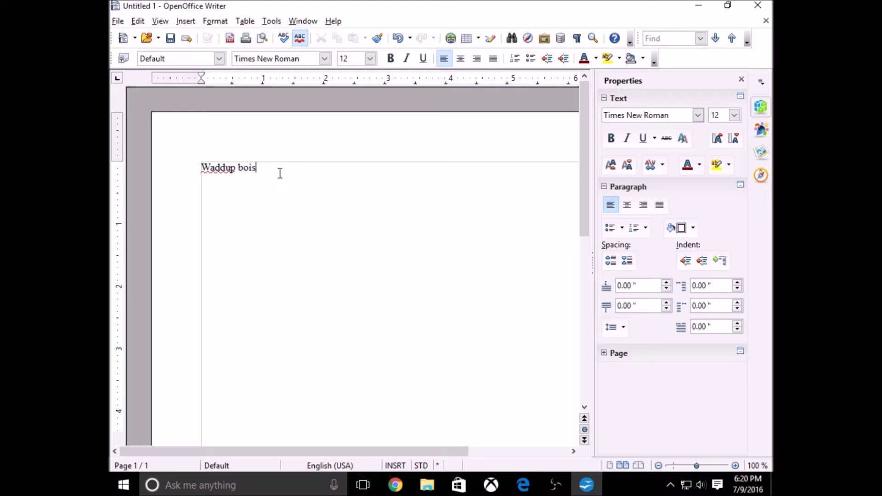
drag(279, 173, 193, 165)
click(610, 137)
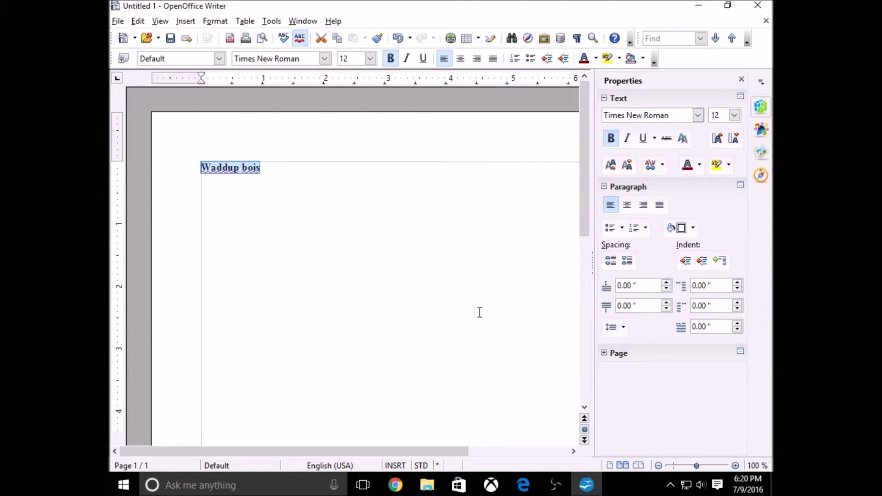
click(626, 138)
click(642, 138)
Format the text in Viner Hand ITC, size 36, coloured dark red
click(698, 115)
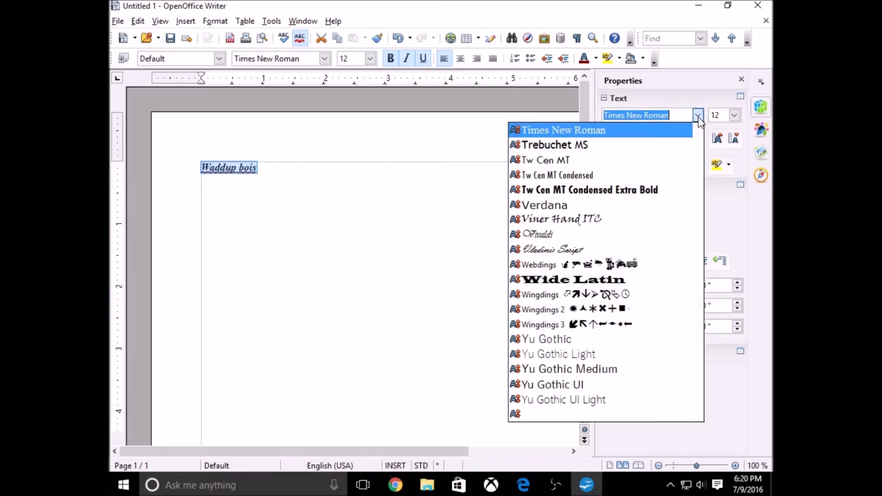
click(592, 219)
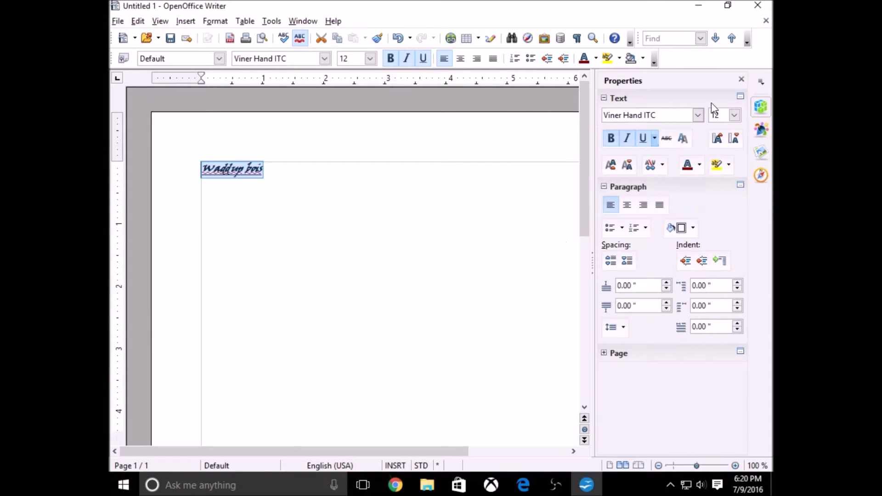
click(734, 115)
click(716, 325)
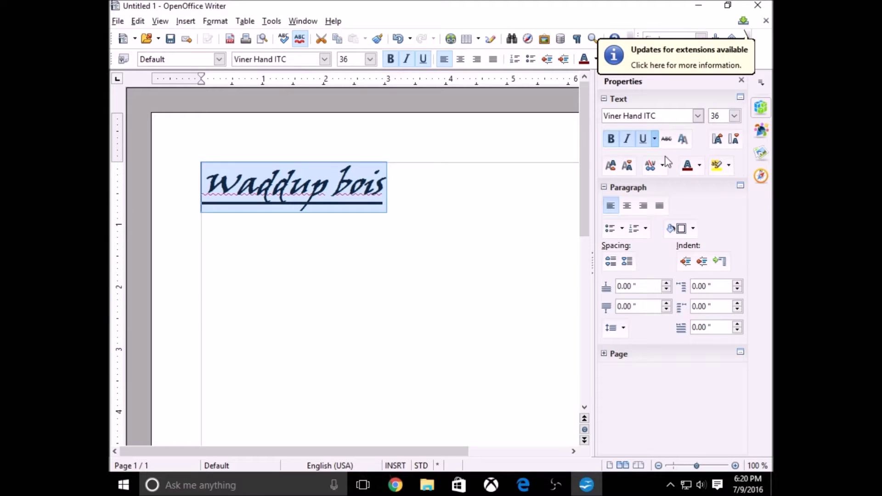
click(700, 166)
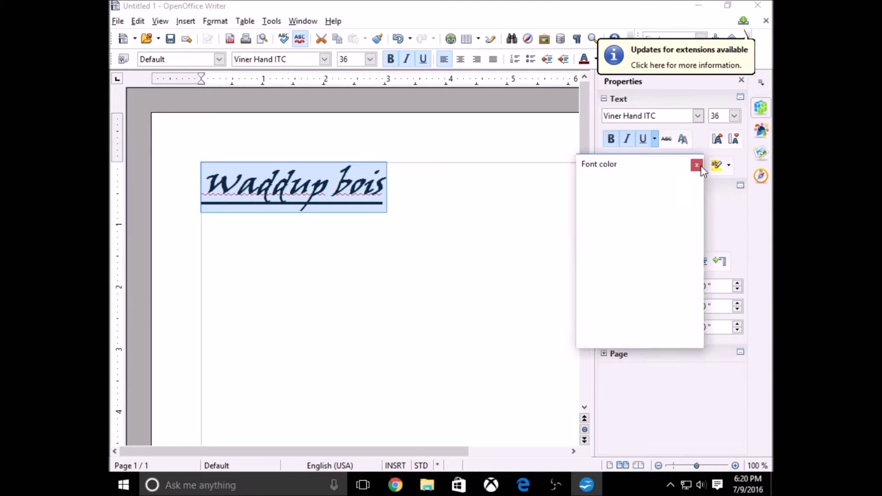
click(604, 244)
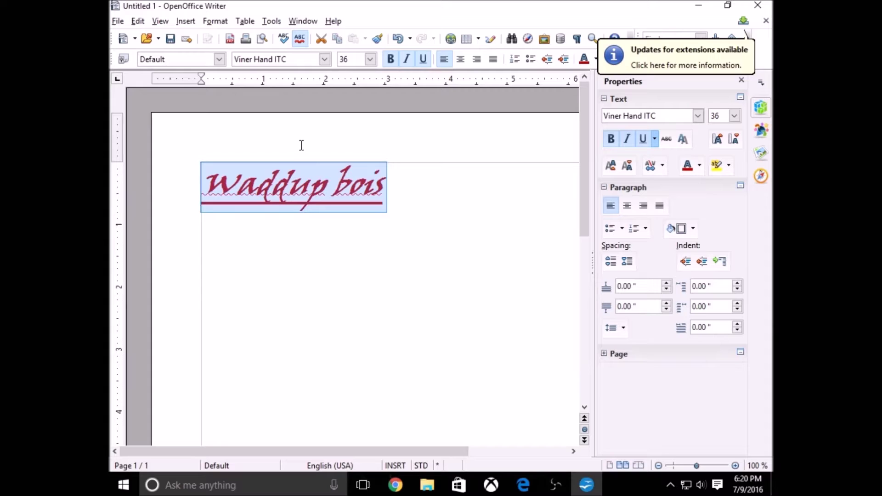
Close the document without saving, relaunch OpenOffice and start a new spreadsheet
click(758, 6)
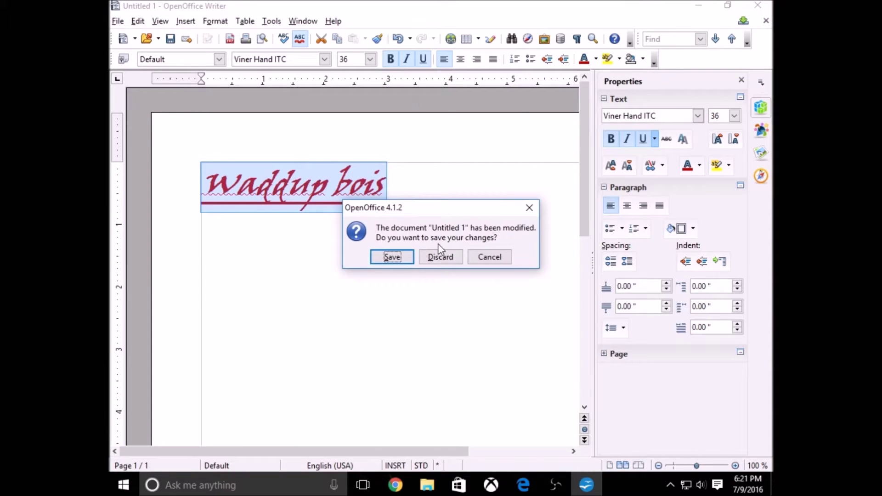
click(427, 255)
double_click(226, 40)
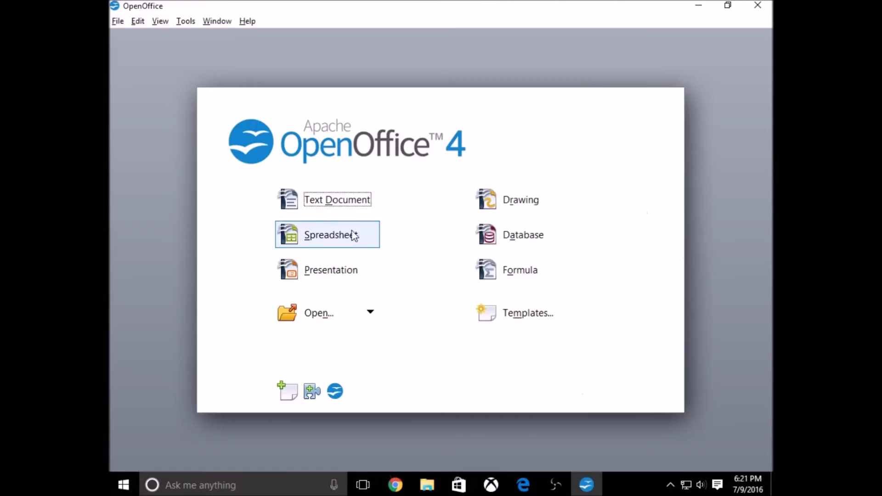
click(334, 237)
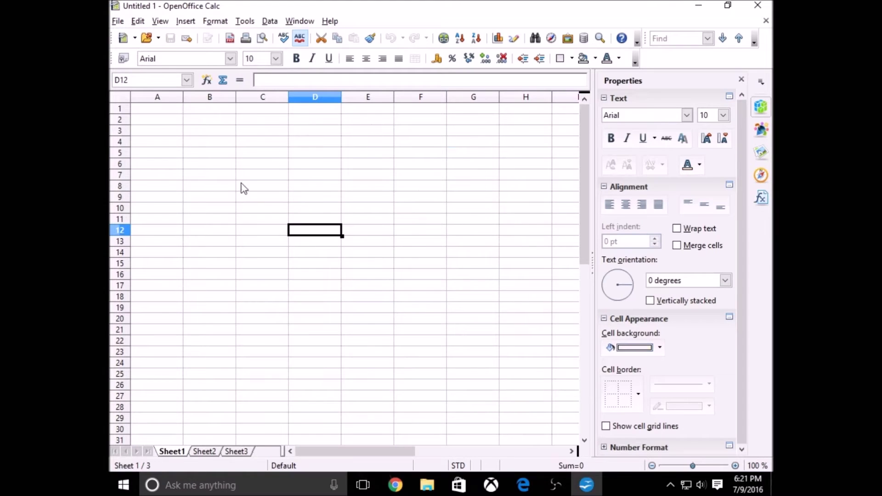
Type 'd' into scattered cells including B4, G8, G22 and G11:G13
click(199, 143)
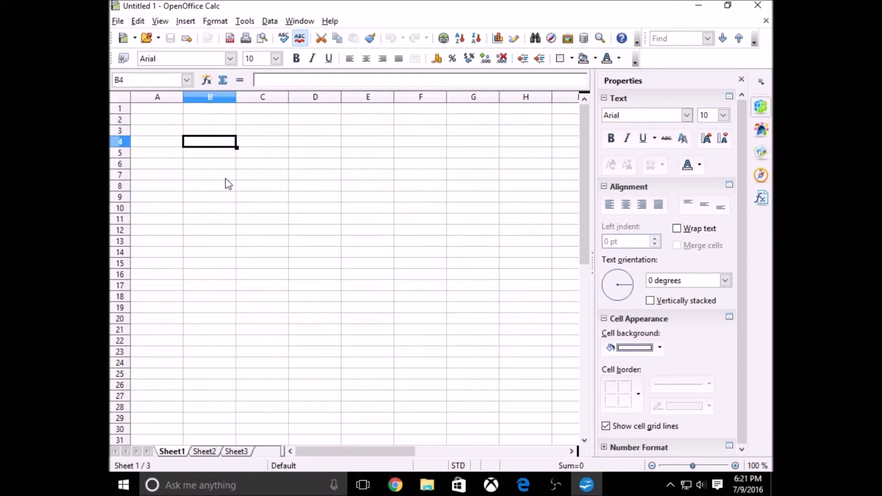
text(d)
click(349, 186)
text(d)
drag(313, 296, 367, 296)
text(d)
click(165, 313)
text(d)
click(255, 197)
text(d)
drag(459, 252, 460, 241)
text(d)
drag(354, 351, 423, 362)
click(358, 242)
text(d)
click(469, 342)
text(d)
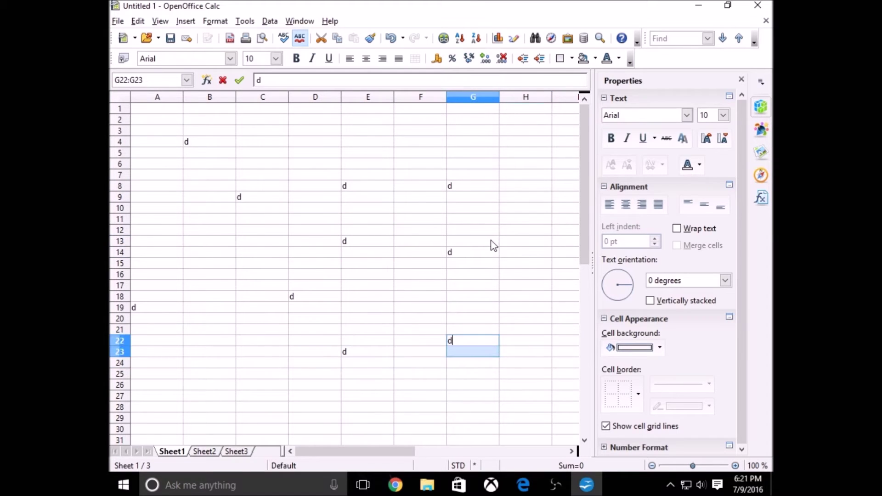
drag(492, 244, 464, 219)
text(d)
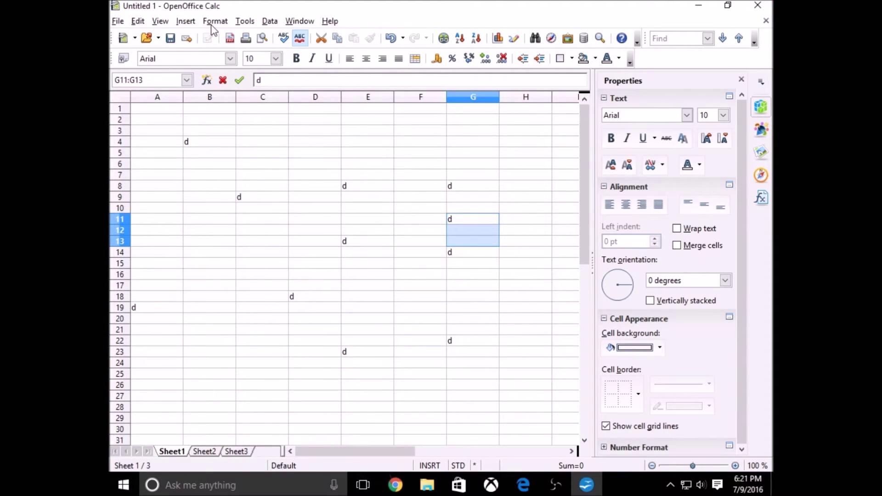
Insert three rows at row 11 and a column at G, then close the sheet discarding changes
click(140, 20)
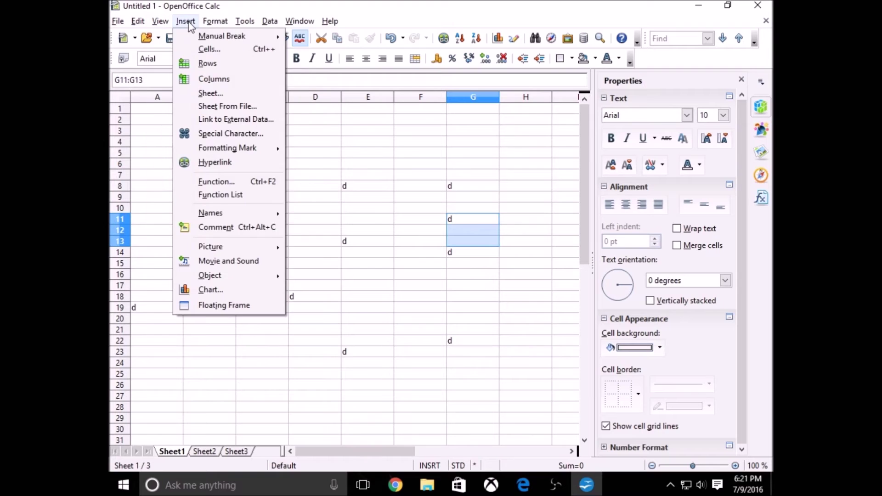
mouse_move(186, 25)
click(207, 64)
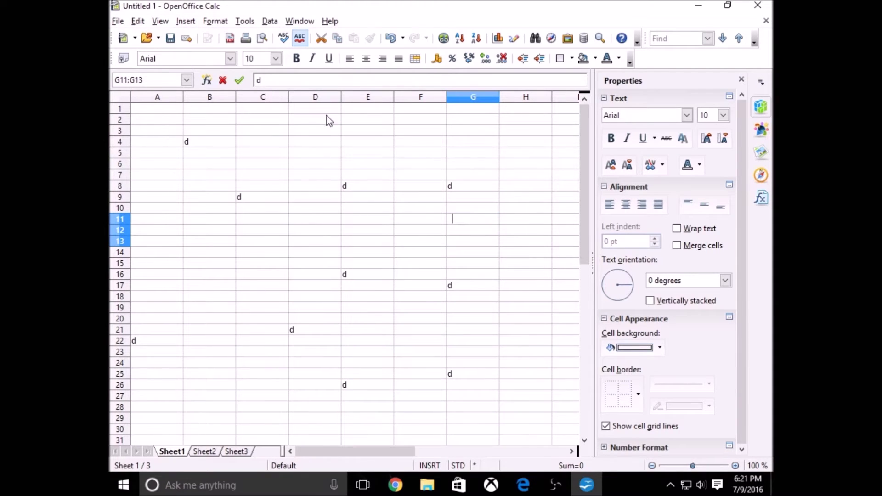
click(188, 21)
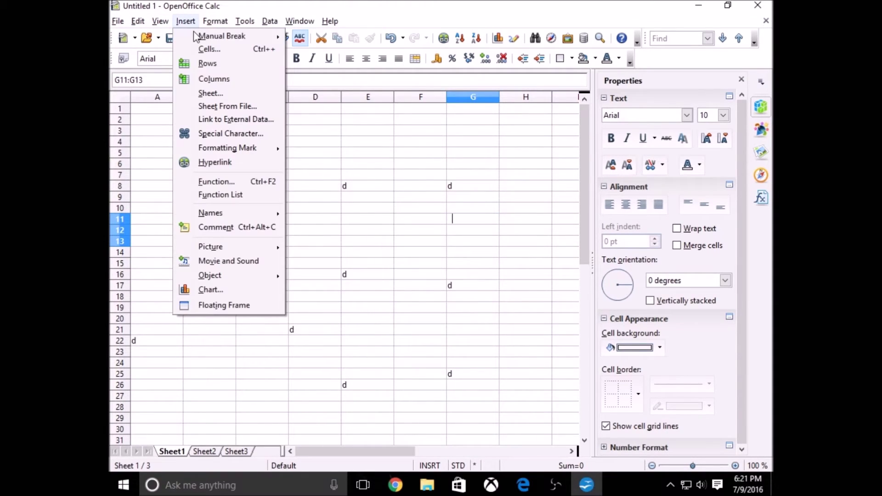
click(197, 78)
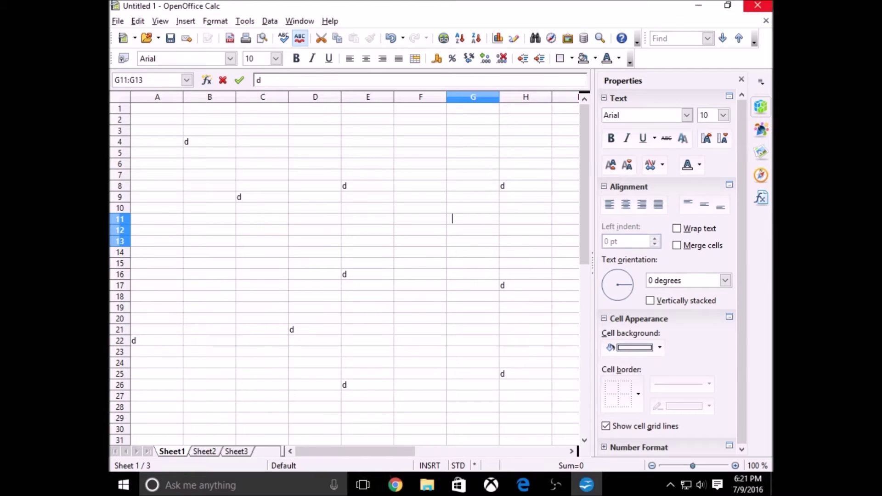
click(760, 5)
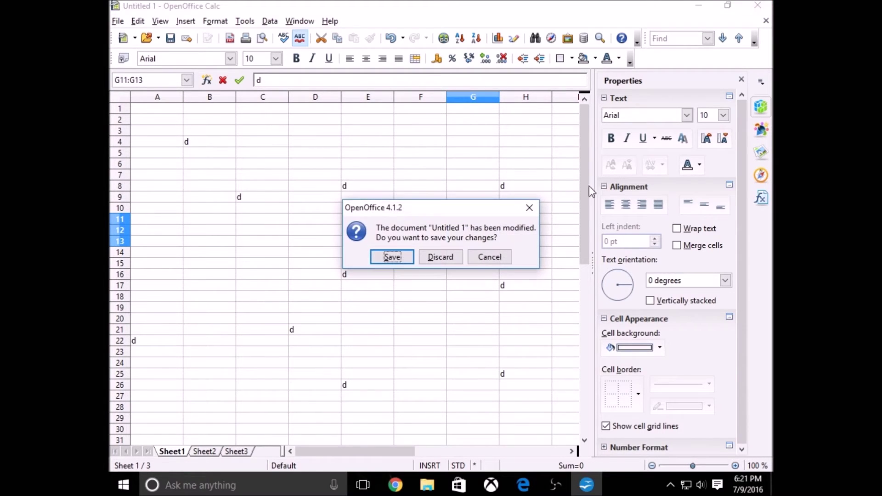
click(442, 258)
Launch OpenOffice and create an empty presentation with the Black and White design
double_click(246, 14)
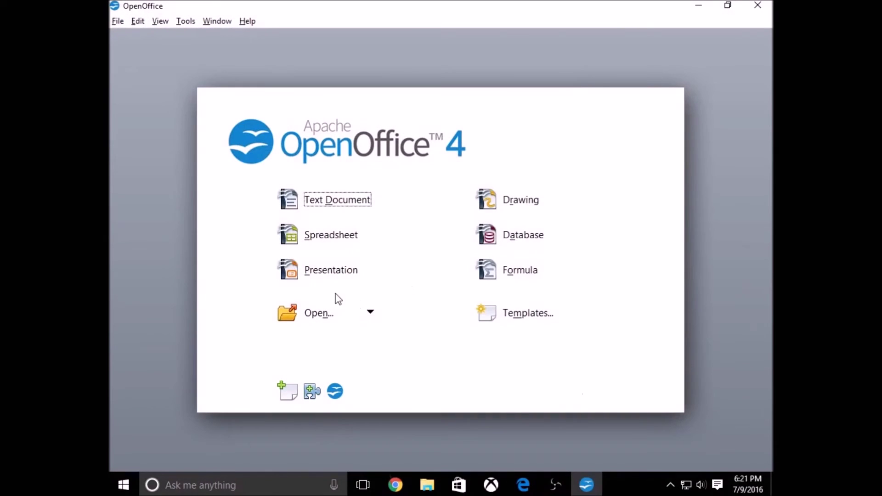
click(340, 275)
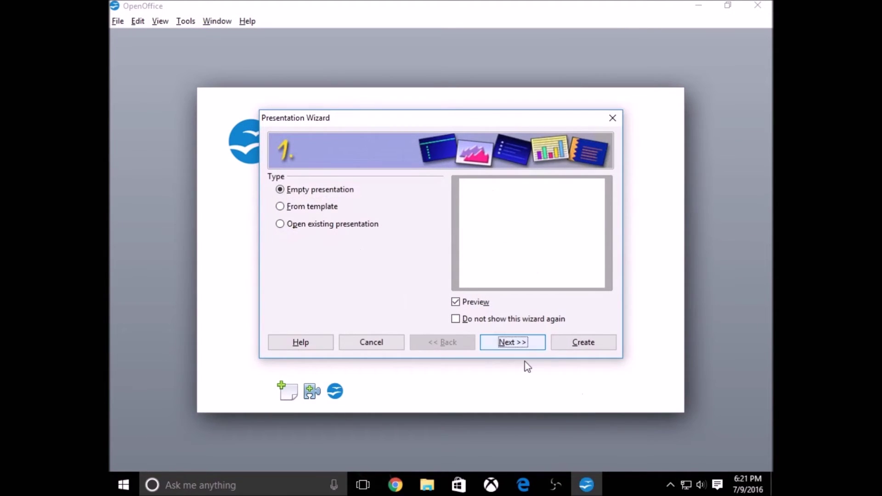
click(508, 342)
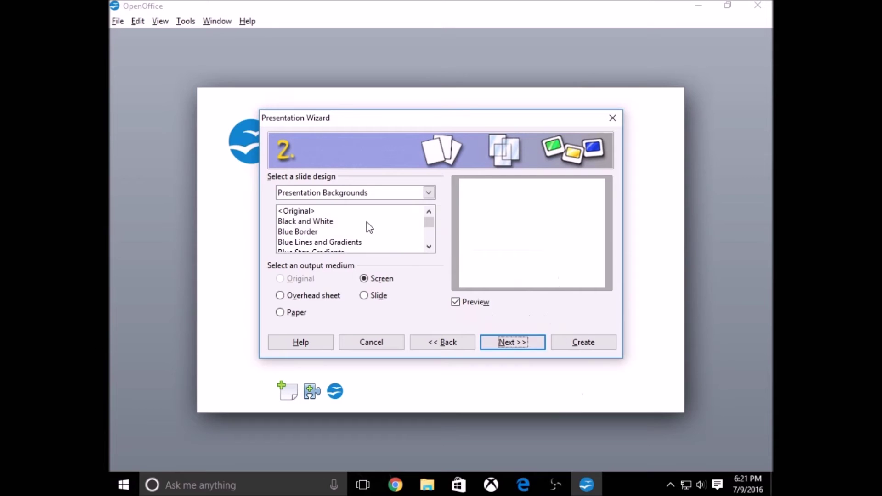
click(367, 222)
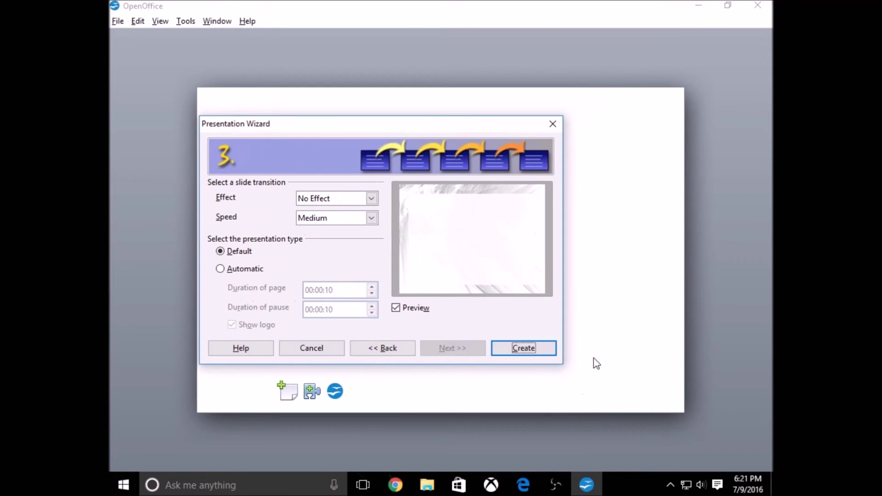
click(536, 347)
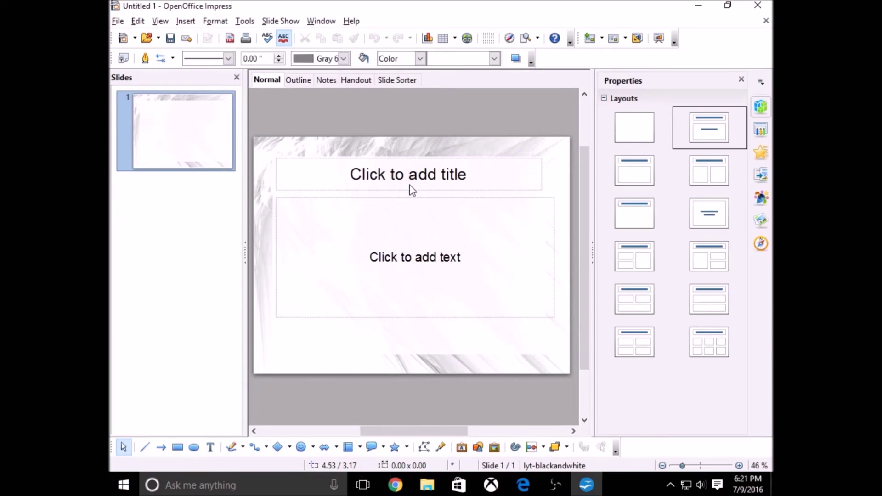
Type 'HI GUYS' as the slide title
click(413, 176)
text(HI )
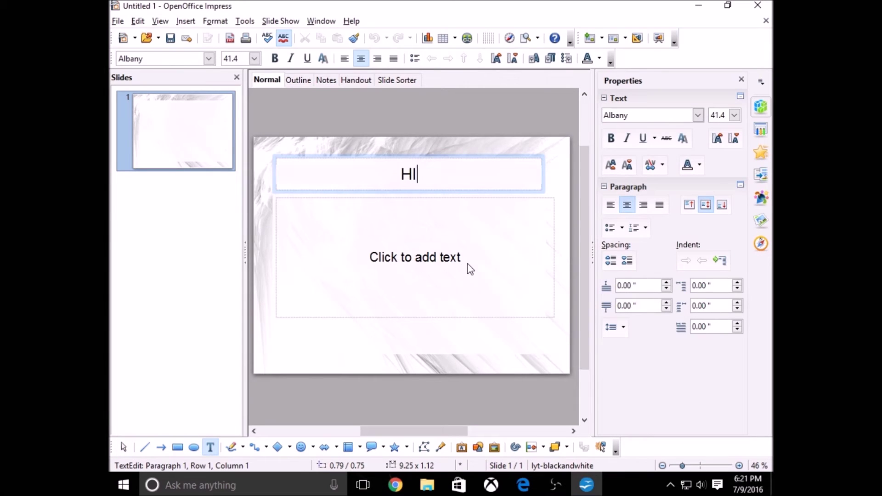
text(GUYS)
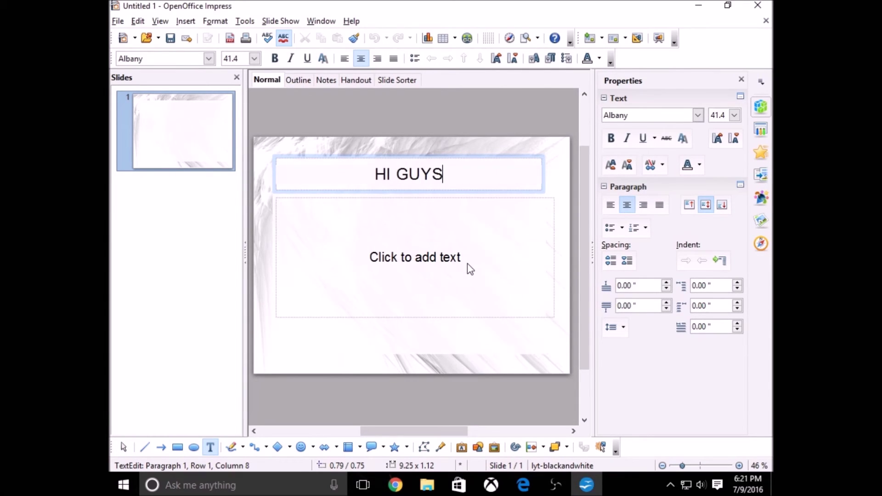
click(427, 264)
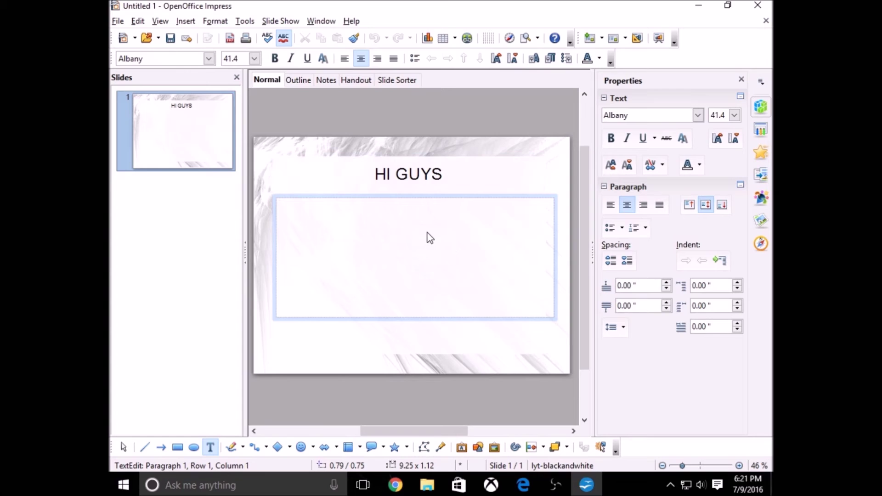
right_click(394, 258)
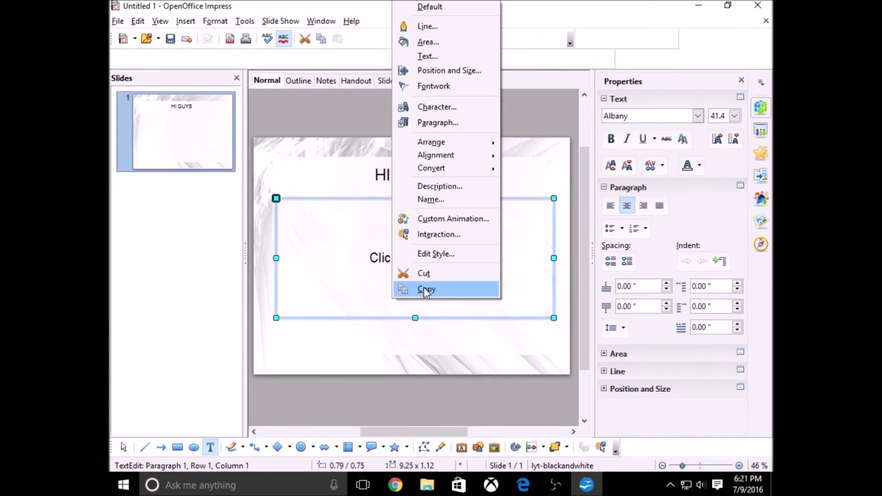
click(422, 272)
click(454, 179)
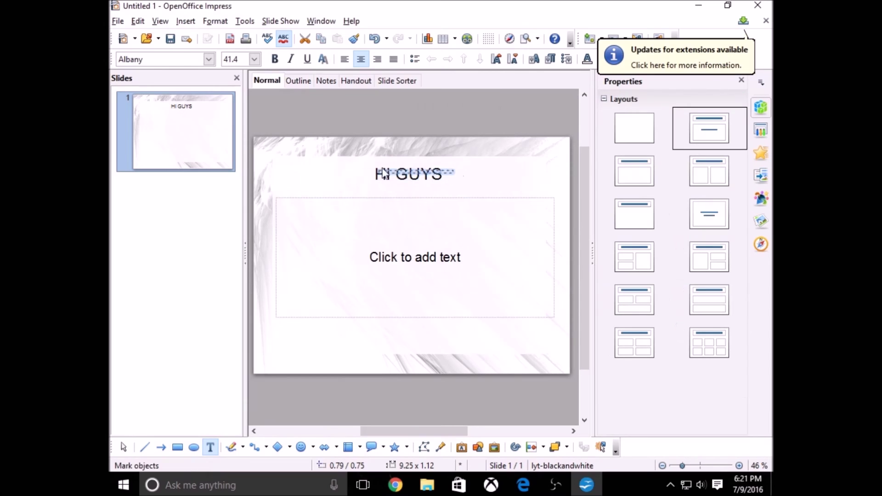
click(440, 173)
right_click(394, 171)
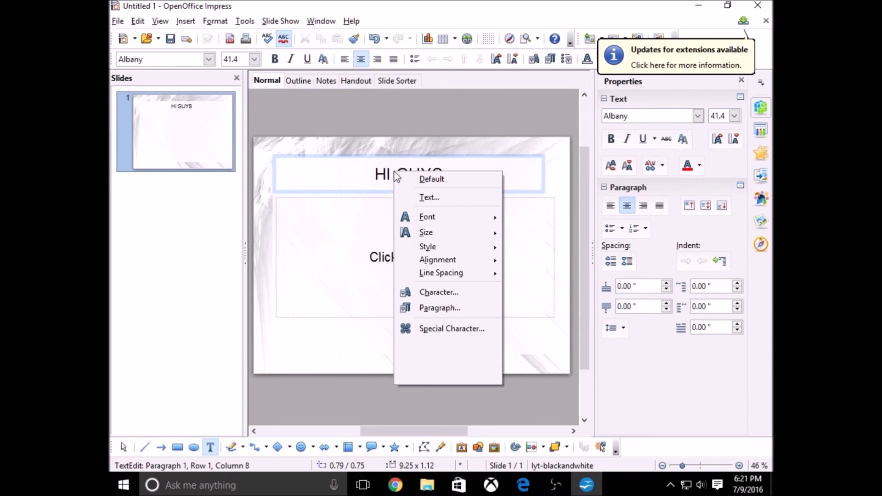
click(464, 165)
Copy 'HI GUYS' from the title into the body box, then close without saving
drag(444, 174, 372, 180)
key(ctrl+c)
right_click(389, 177)
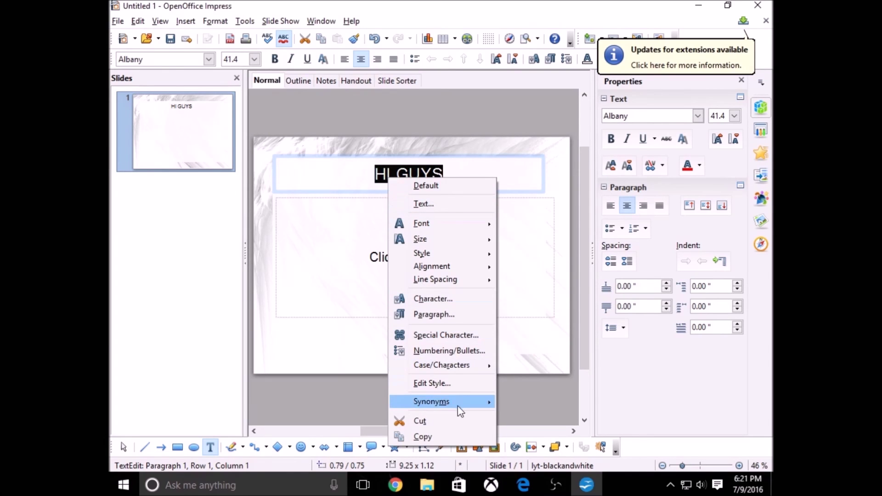
click(447, 436)
click(398, 246)
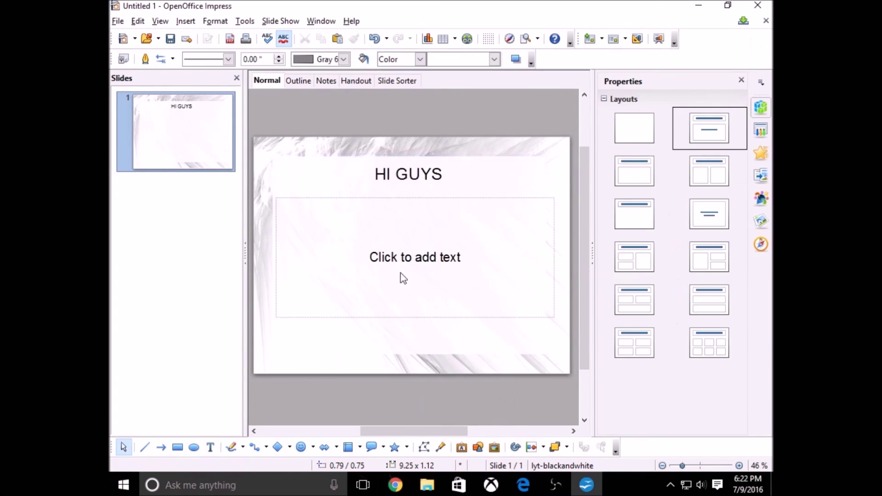
right_click(401, 275)
click(459, 243)
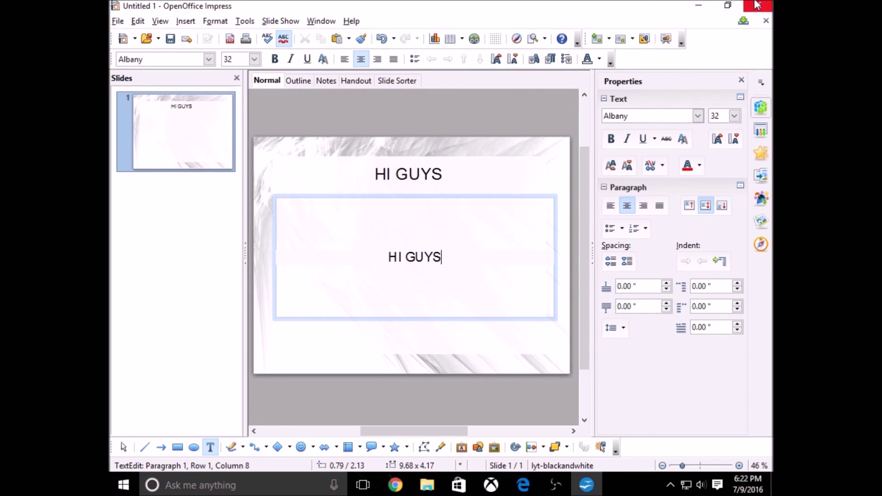
click(757, 5)
click(439, 256)
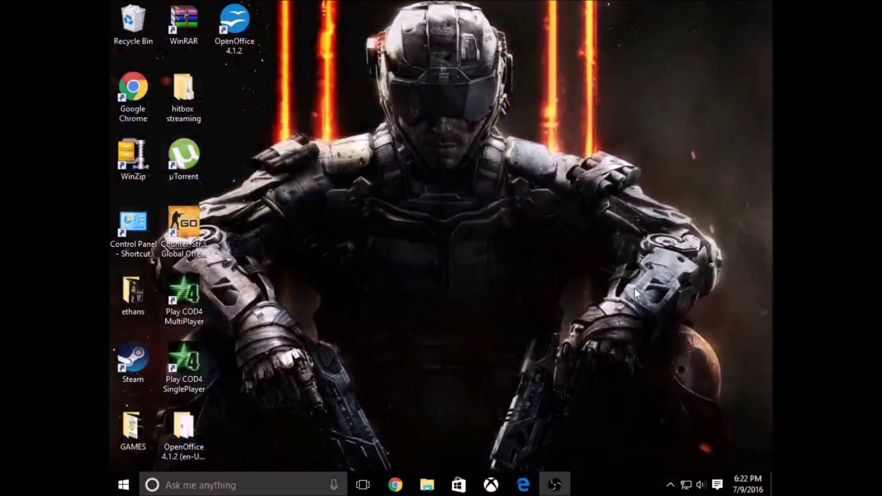